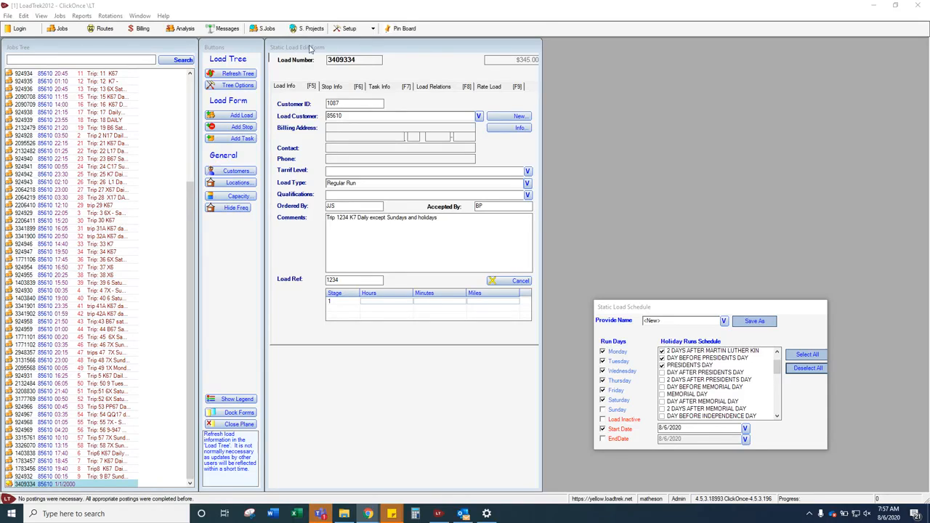
Start a new rotation with the person's first name as its name and 8/2/2020 as the start date
{"action": "left_click", "coordinate": [309, 27]}
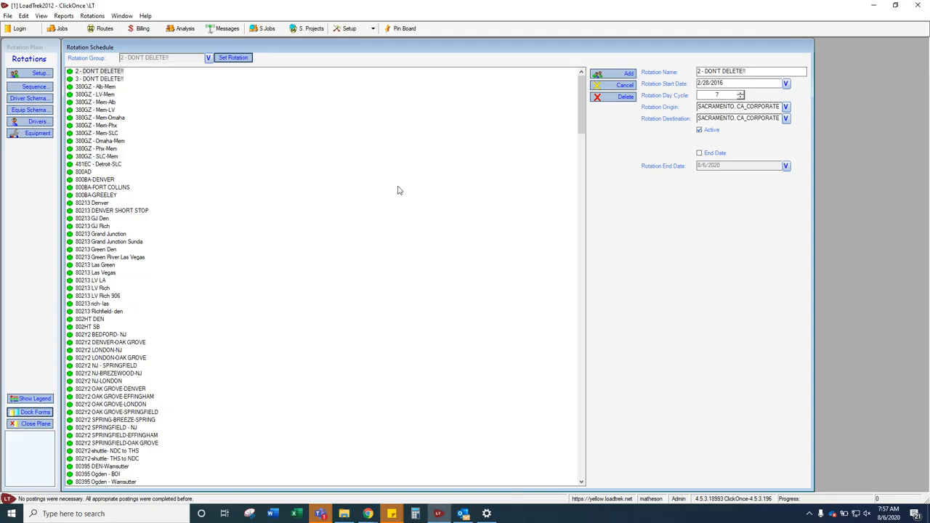
{"action": "left_click", "coordinate": [627, 74]}
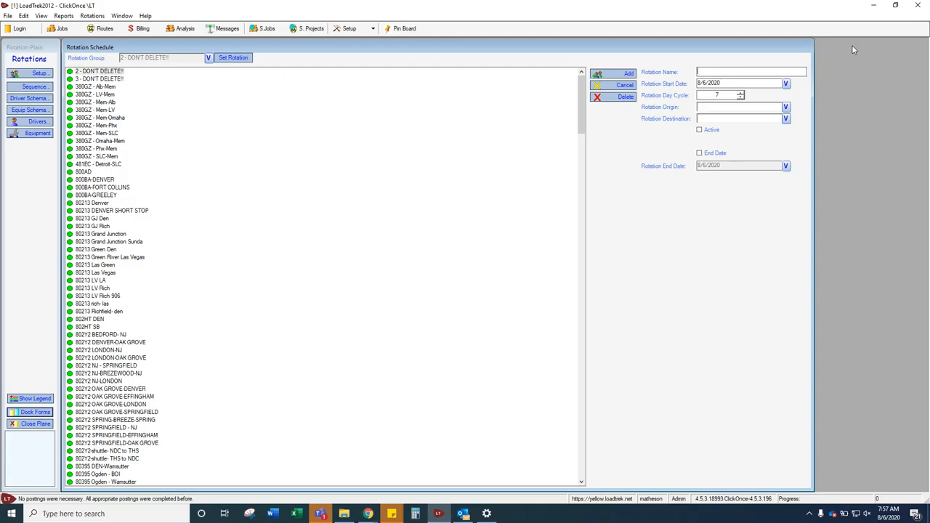
{"action": "type", "text": "Brooke"}
{"action": "left_click", "coordinate": [786, 84]}
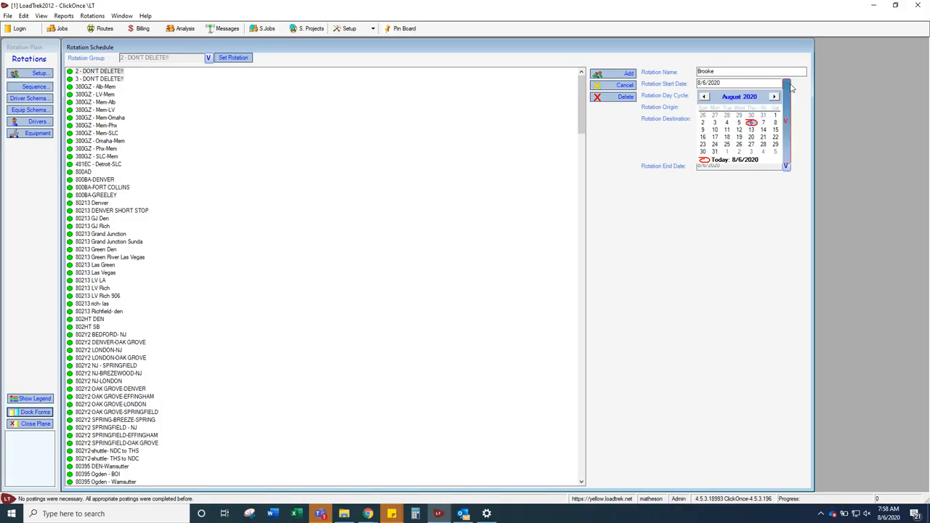
{"action": "left_click", "coordinate": [703, 124]}
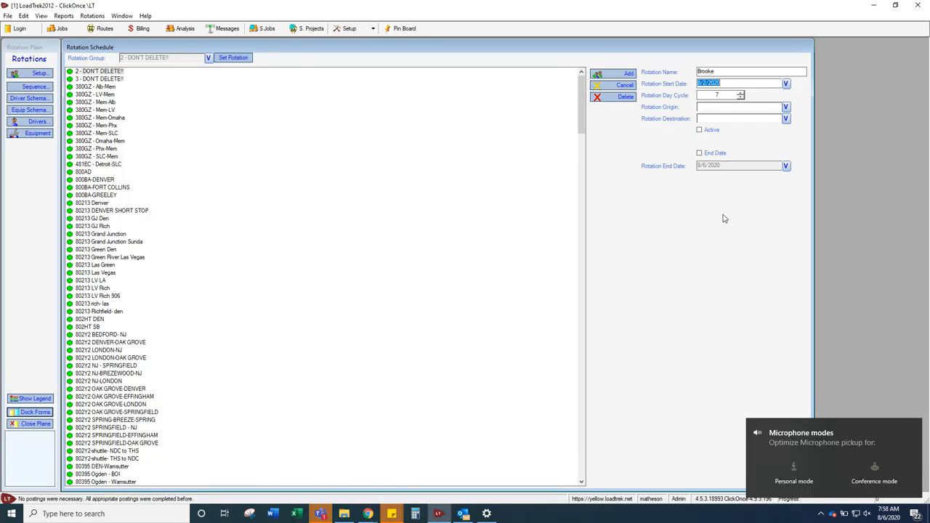
Set both the rotation origin and the rotation destination to PHOENIX, AZ_PARKING
{"action": "left_click", "coordinate": [913, 427]}
{"action": "left_click", "coordinate": [746, 108]}
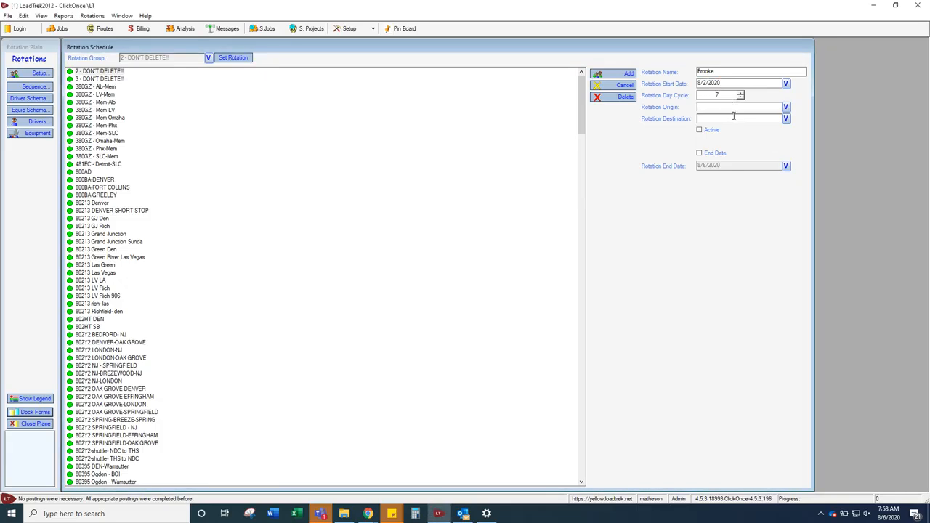
{"action": "left_click", "coordinate": [735, 119]}
{"action": "left_click", "coordinate": [742, 109]}
{"action": "type", "text": "PHOENIX, AZ_ANG"}
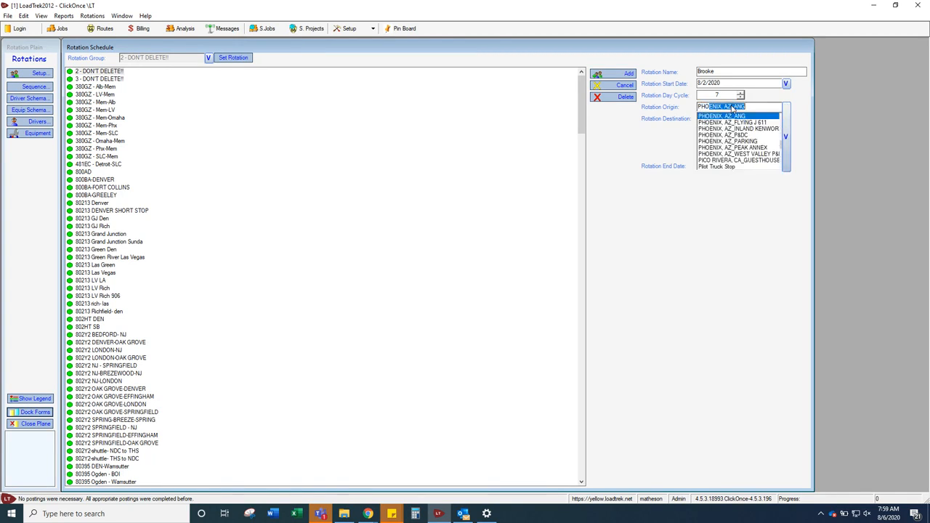
{"action": "left_click", "coordinate": [756, 141]}
{"action": "left_click", "coordinate": [752, 118]}
{"action": "type", "text": "PHOENIX, AZ_ANG"}
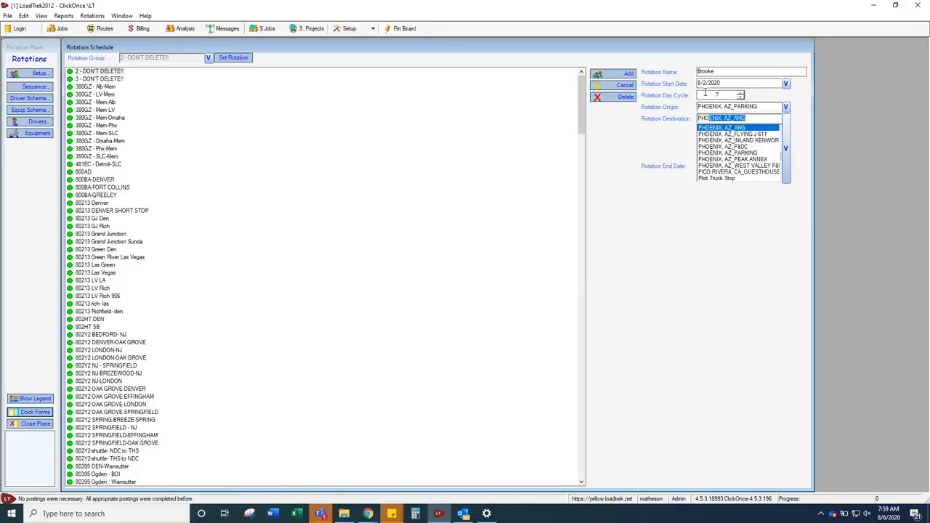
{"action": "left_click", "coordinate": [753, 152]}
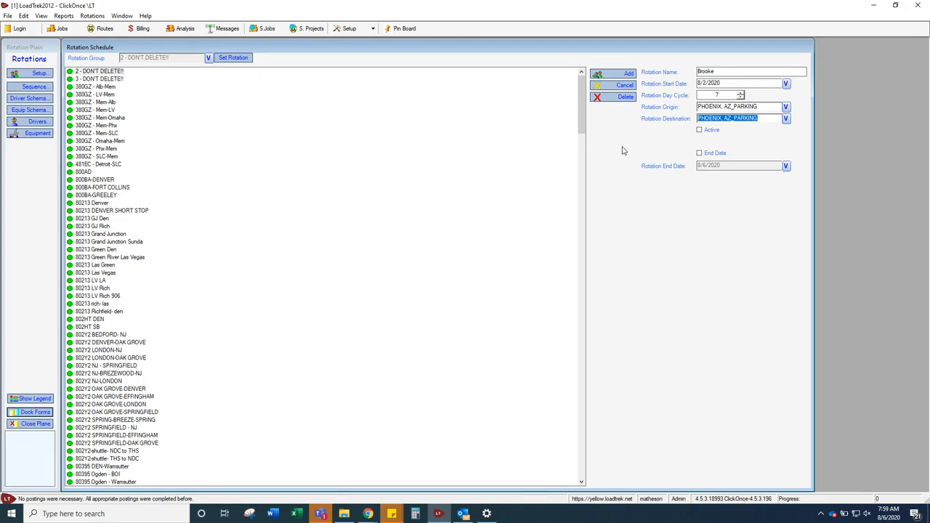
Add the new rotation to the list as active and open its sequence
{"action": "left_click", "coordinate": [699, 131]}
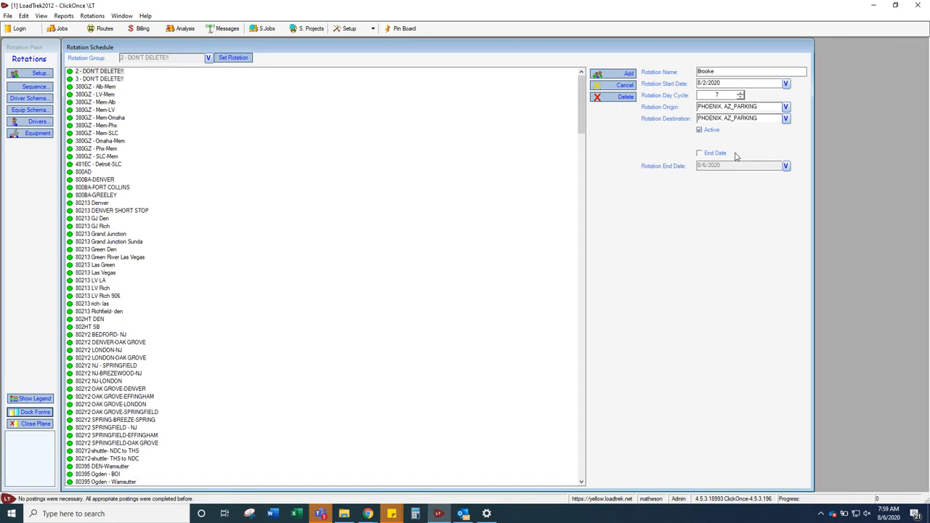
{"action": "left_click", "coordinate": [626, 74]}
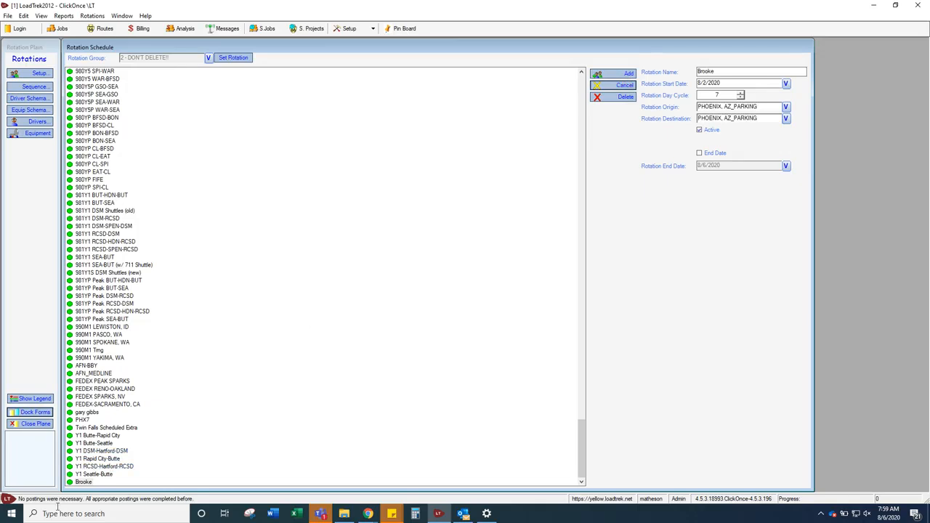
{"action": "left_click", "coordinate": [84, 482]}
{"action": "left_click", "coordinate": [36, 87]}
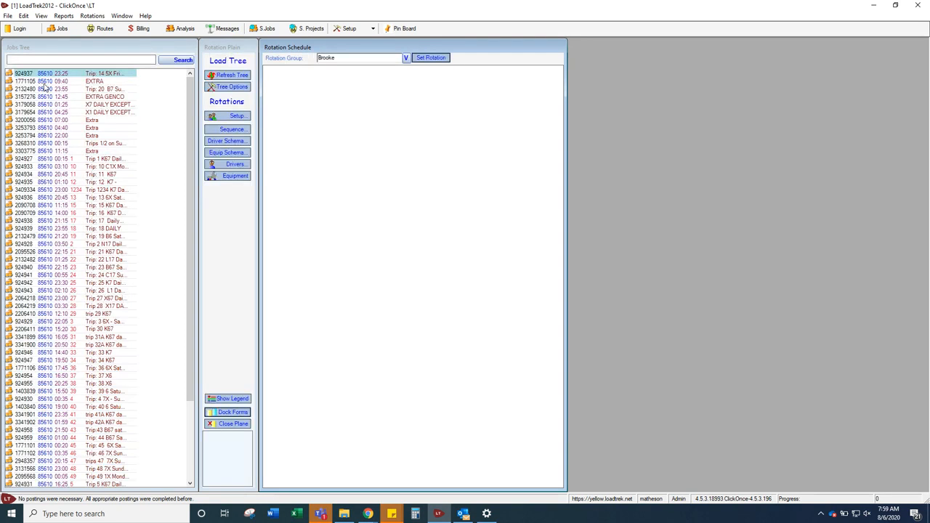
Add the PHOENIX, AZ_P&DC pickup stop of Trip 1234 to the rotation's sequence
{"action": "scroll", "coordinate": [121, 203], "scroll_direction": "down", "scroll_amount": 1}
{"action": "scroll", "coordinate": [115, 183], "scroll_direction": "up", "scroll_amount": 1}
{"action": "left_click", "coordinate": [73, 191]}
{"action": "left_click", "coordinate": [73, 190]}
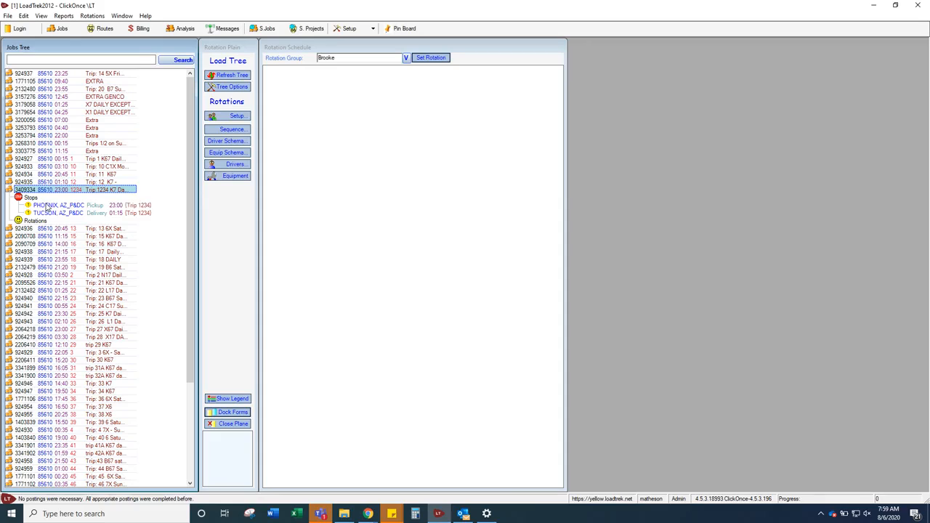
{"action": "left_click", "coordinate": [47, 208]}
{"action": "left_click_drag", "start_coordinate": [47, 207], "coordinate": [299, 121]}
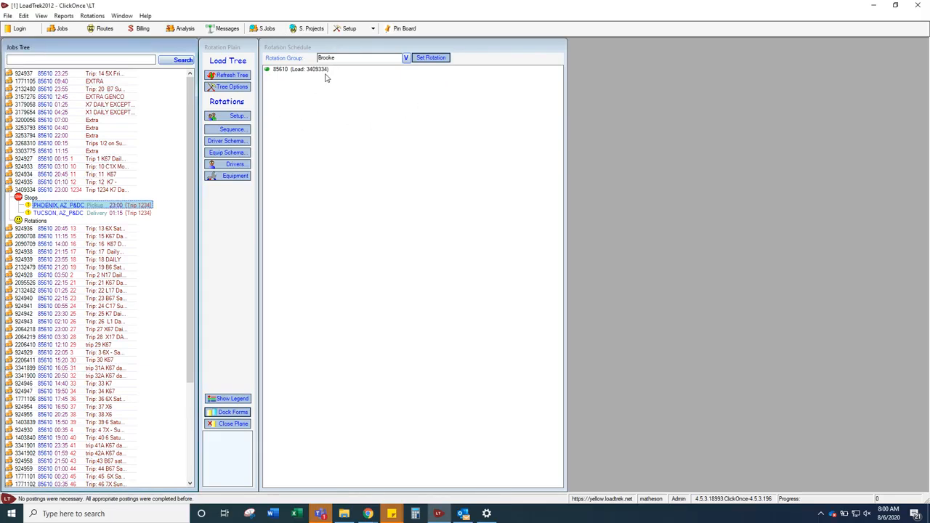
Rename the new segment in the rotation sequence to Trip 1234
{"action": "left_click", "coordinate": [317, 70]}
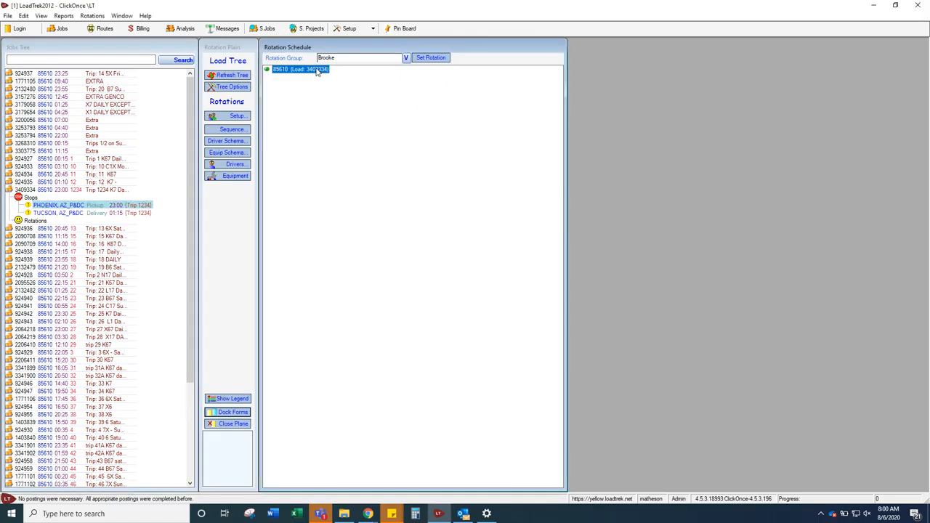
{"action": "left_click", "coordinate": [317, 70]}
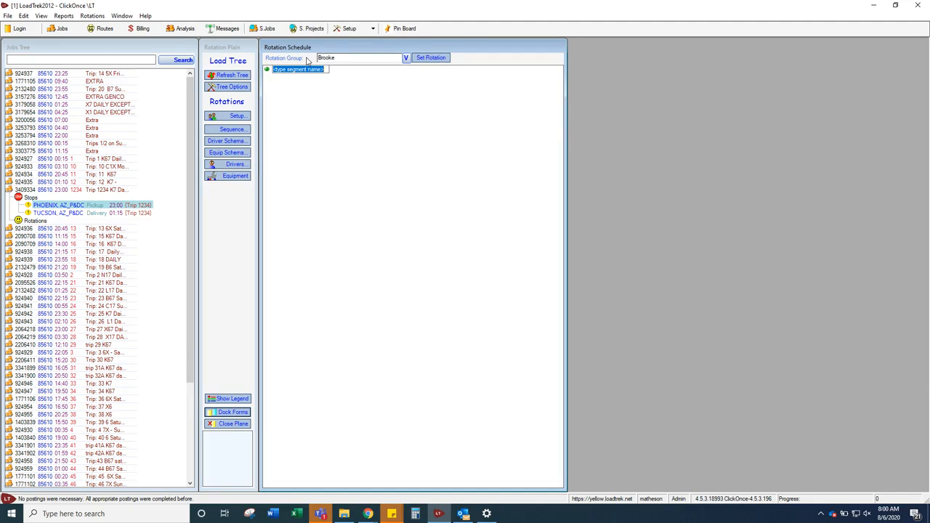
{"action": "type", "text": "Trip 1234"}
{"action": "key", "text": "Return"}
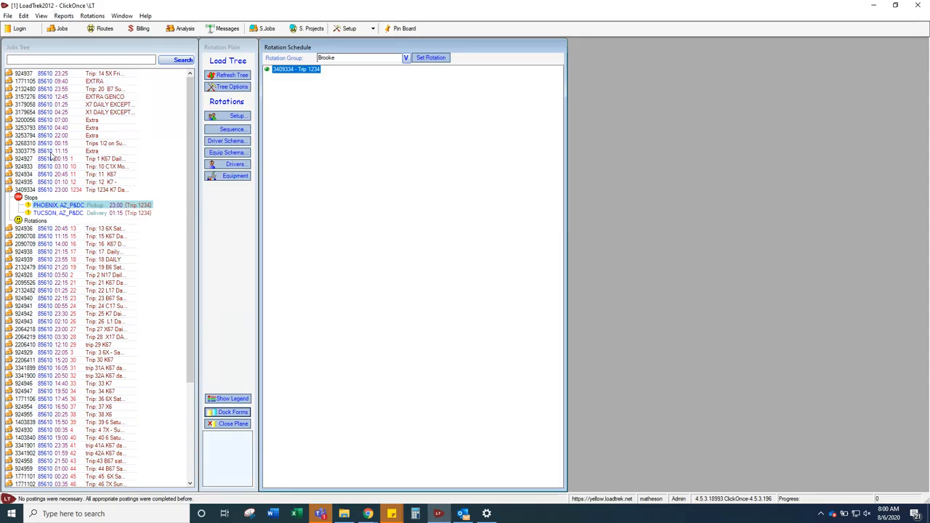
Review the available customer groups in the load tree's filter options and cancel without changing them
{"action": "left_click", "coordinate": [235, 92]}
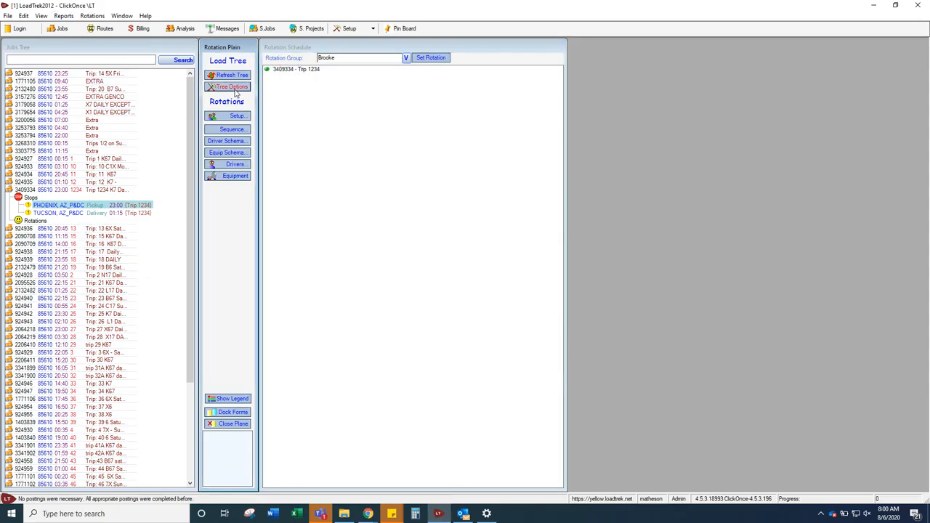
{"action": "left_click", "coordinate": [235, 91]}
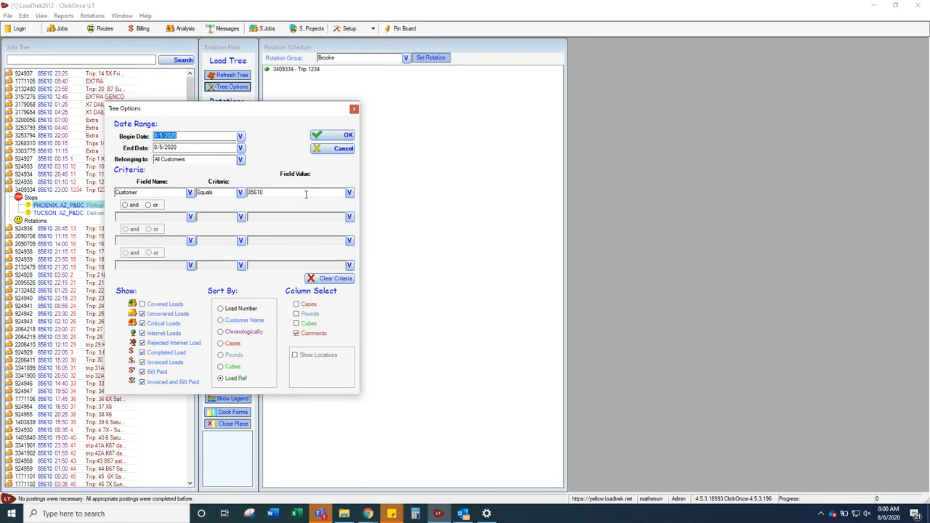
{"action": "left_click", "coordinate": [240, 159]}
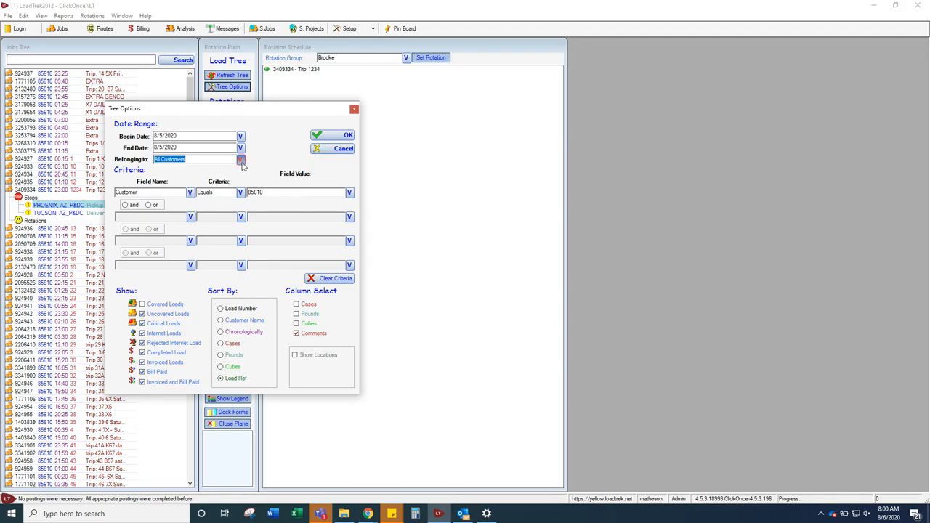
{"action": "scroll", "coordinate": [187, 219], "scroll_direction": "down", "scroll_amount": 3}
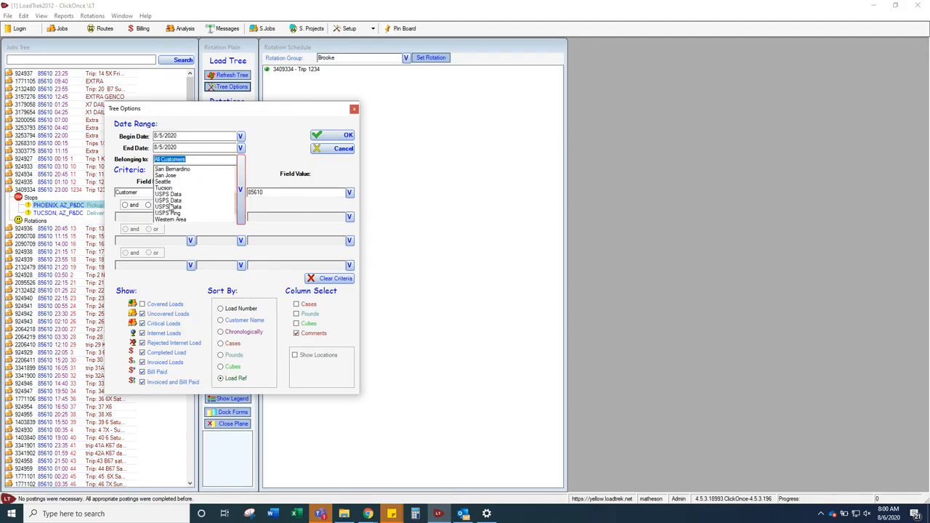
{"action": "left_click", "coordinate": [325, 150]}
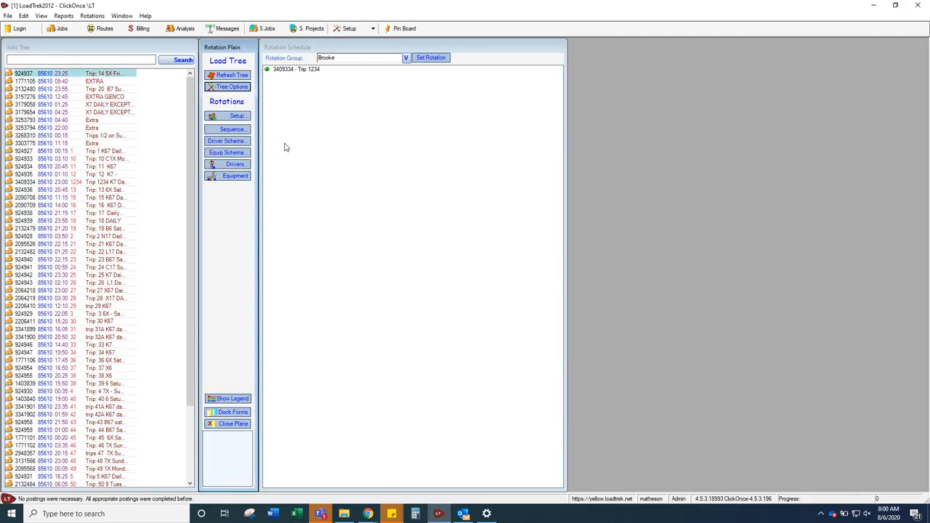
Open the rotation's driver schema and set the color of driver letter AA to blue
{"action": "left_click", "coordinate": [242, 143]}
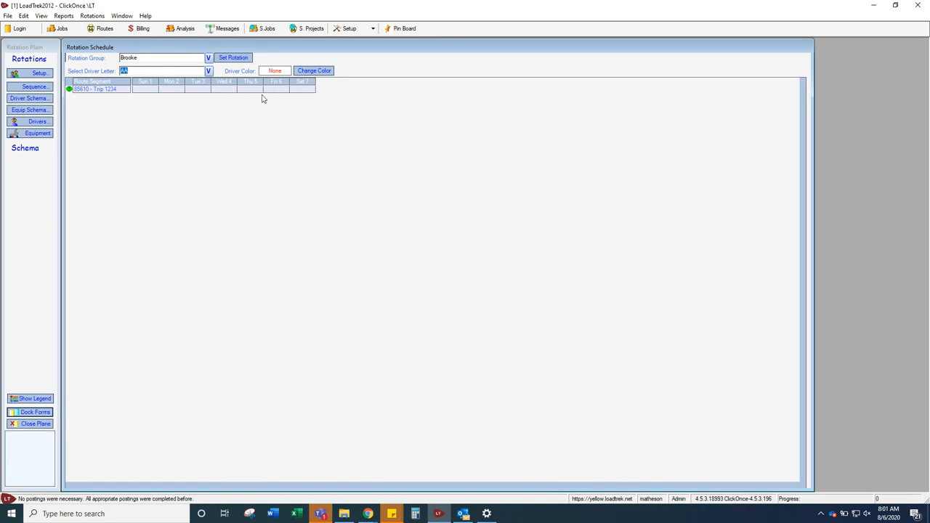
{"action": "left_click", "coordinate": [312, 70]}
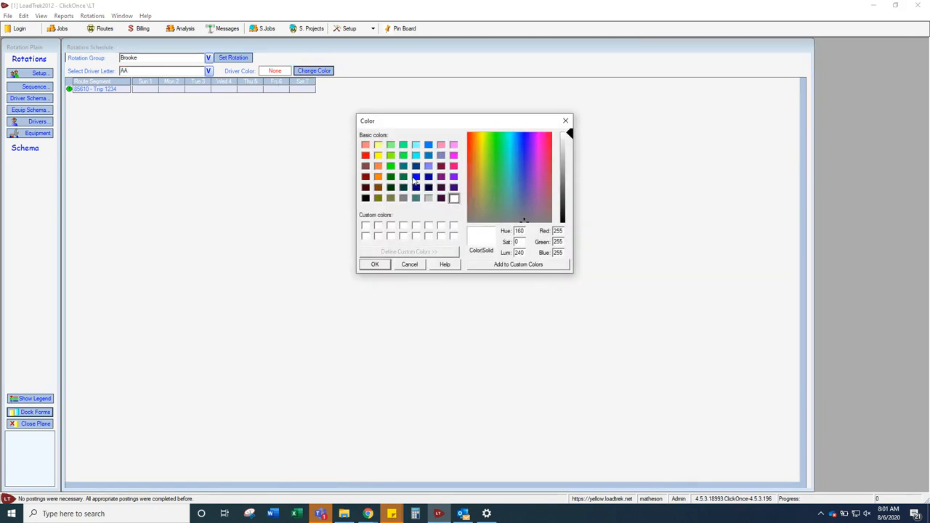
{"action": "left_click", "coordinate": [416, 177]}
{"action": "left_click", "coordinate": [375, 264]}
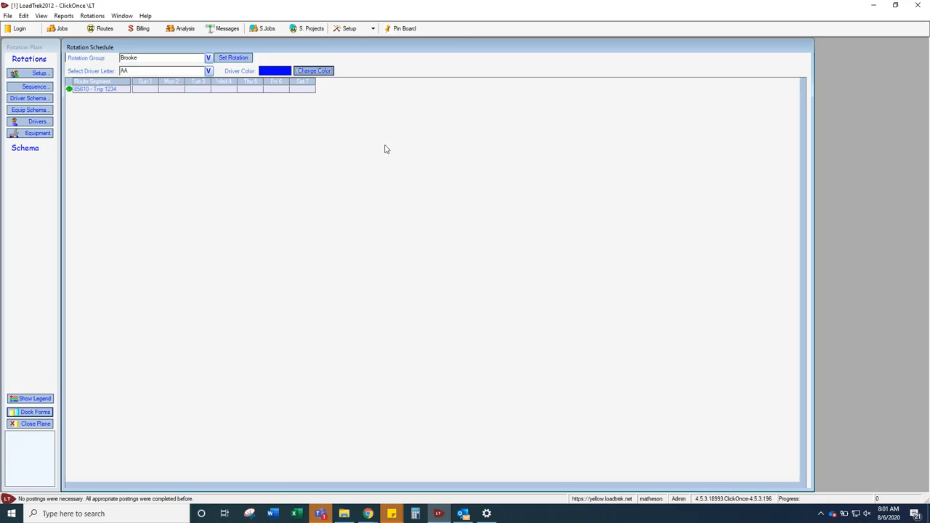
Assign driver letter AA to the Trip 1234 segment for Monday through Saturday
{"action": "left_click", "coordinate": [174, 91]}
{"action": "left_click", "coordinate": [229, 90]}
{"action": "left_click", "coordinate": [257, 91]}
{"action": "left_click", "coordinate": [279, 92]}
{"action": "left_click", "coordinate": [308, 93]}
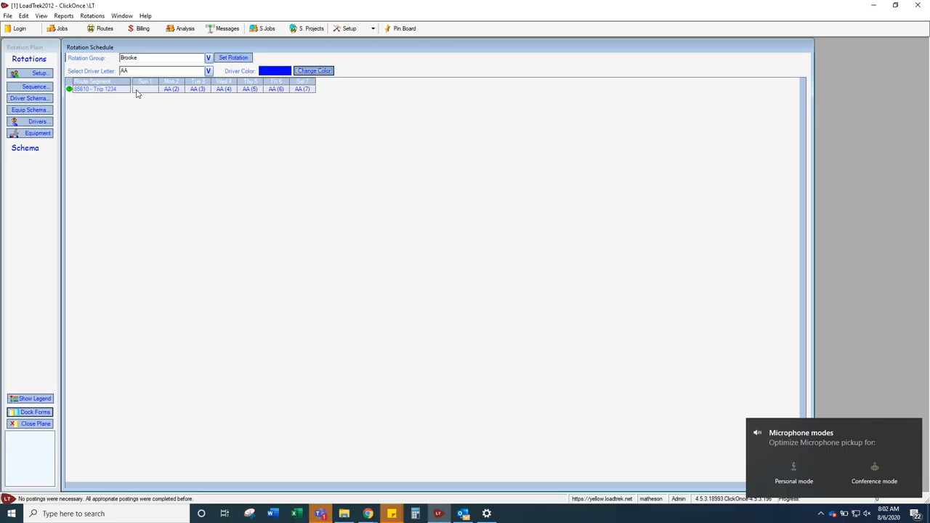
Set the color of driver letter XX to black and assign XX to Trip 1234 on Sunday
{"action": "left_click", "coordinate": [138, 70]}
{"action": "type", "text": "XX"}
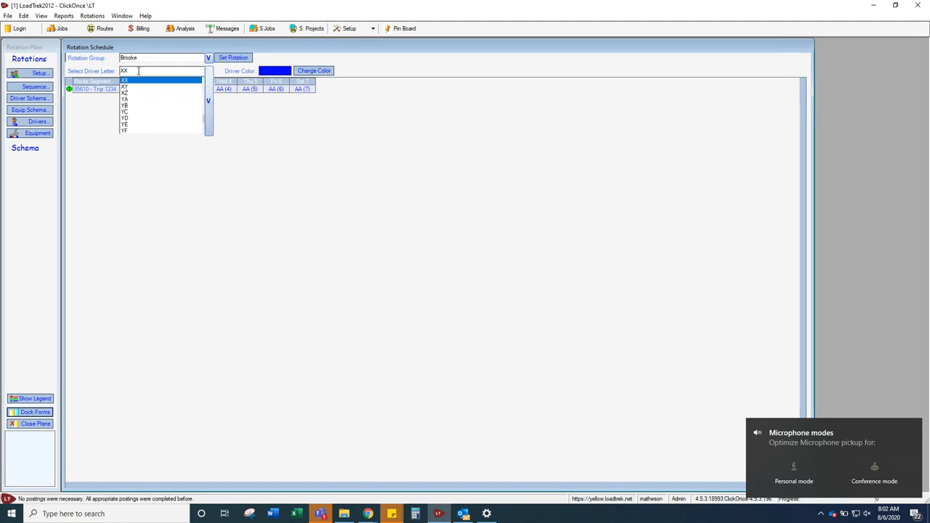
{"action": "key", "text": "Return"}
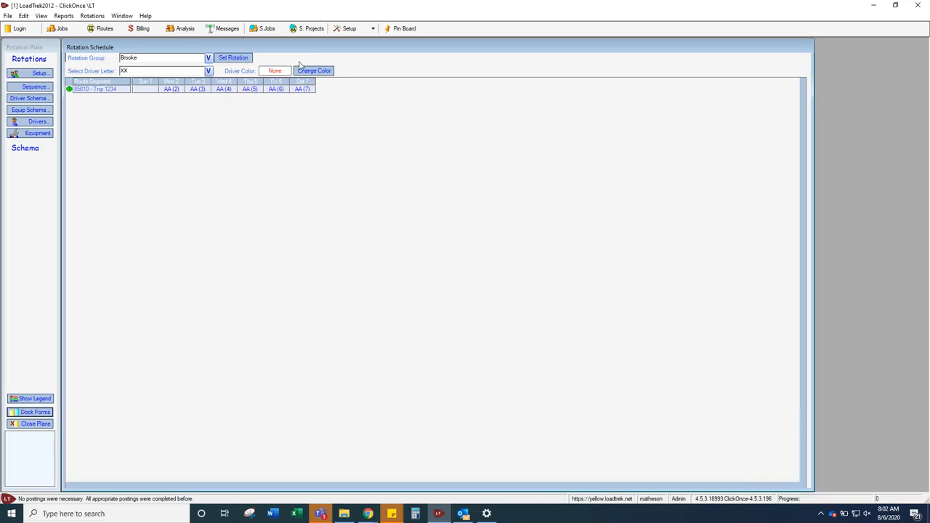
{"action": "left_click", "coordinate": [308, 71]}
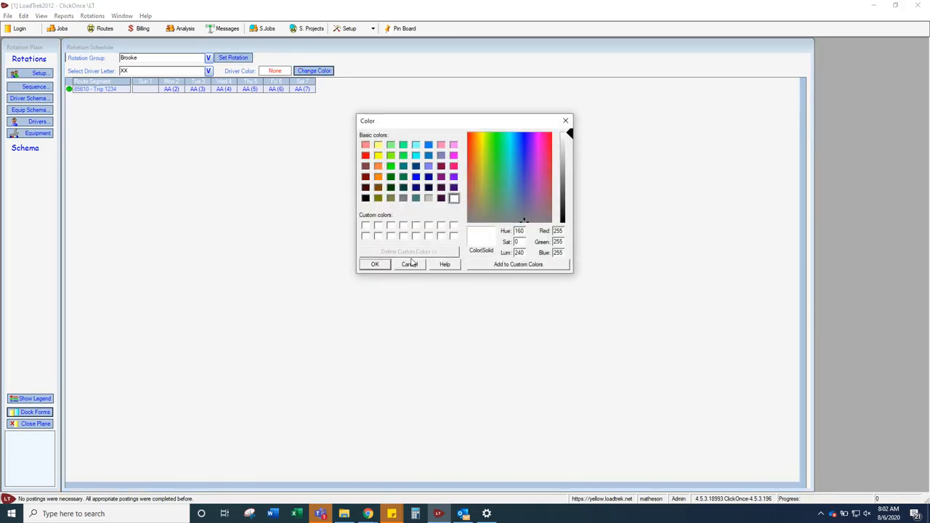
{"action": "left_click", "coordinate": [367, 199]}
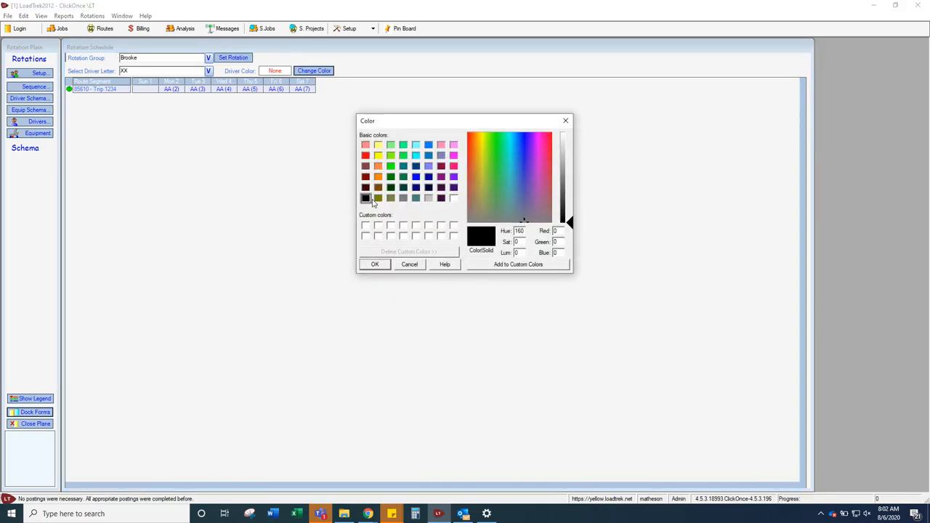
{"action": "left_click", "coordinate": [385, 266]}
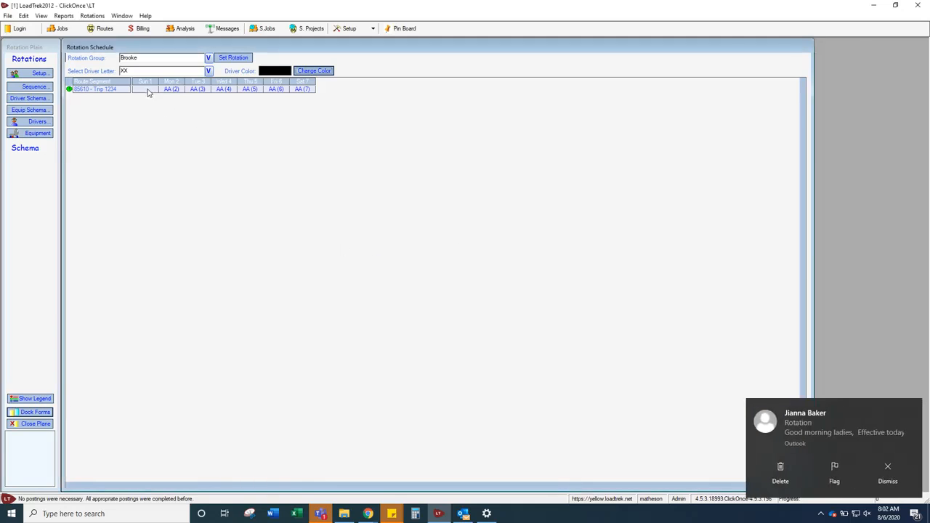
{"action": "left_click", "coordinate": [141, 90]}
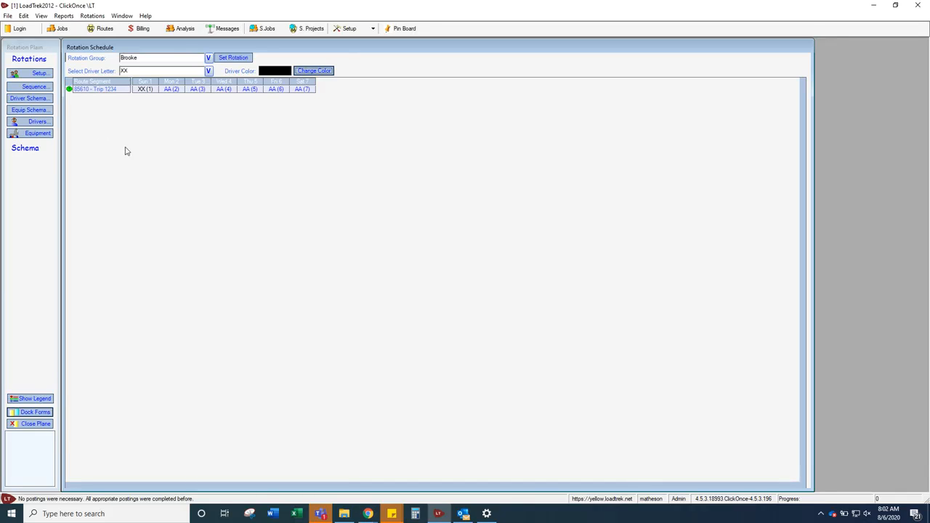
Open the rotation's driver assignments, review the available default driver groups for routes, and close the defaults form without picking another group
{"action": "left_click", "coordinate": [36, 122]}
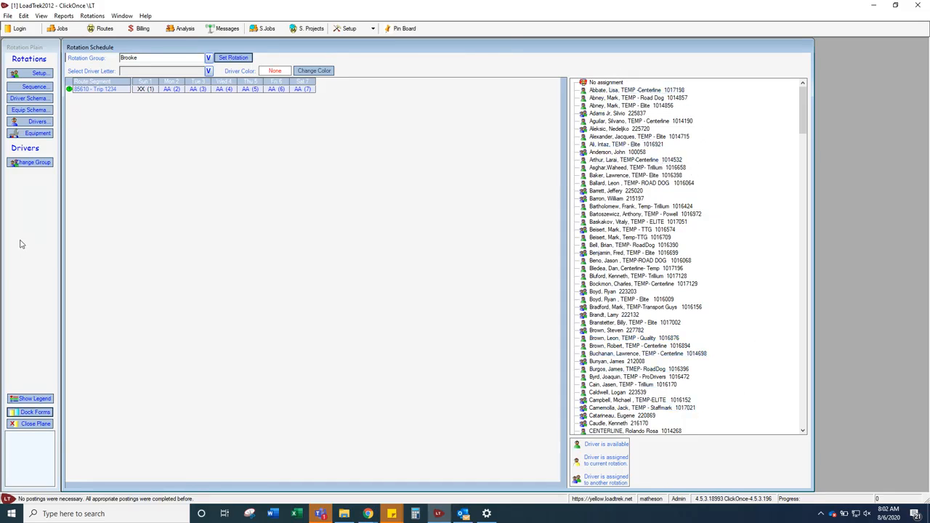
{"action": "left_click", "coordinate": [43, 163]}
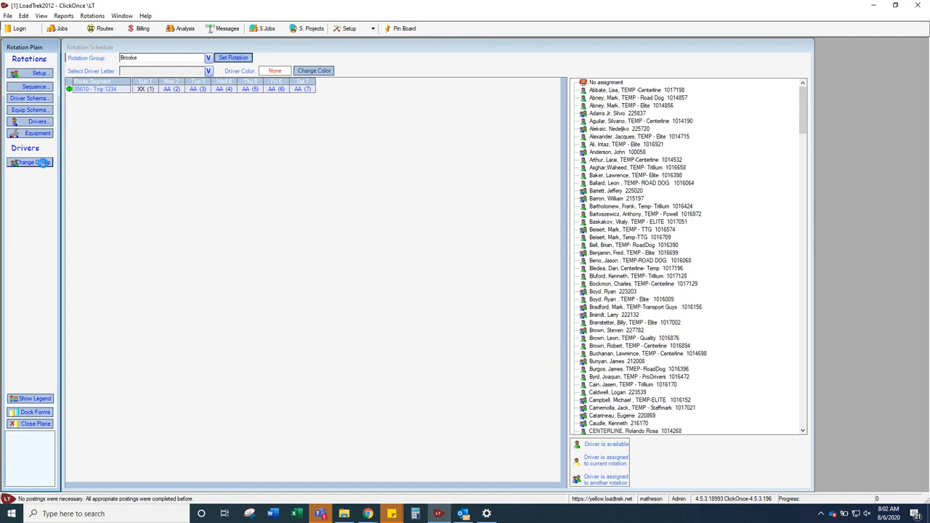
{"action": "left_click", "coordinate": [42, 163]}
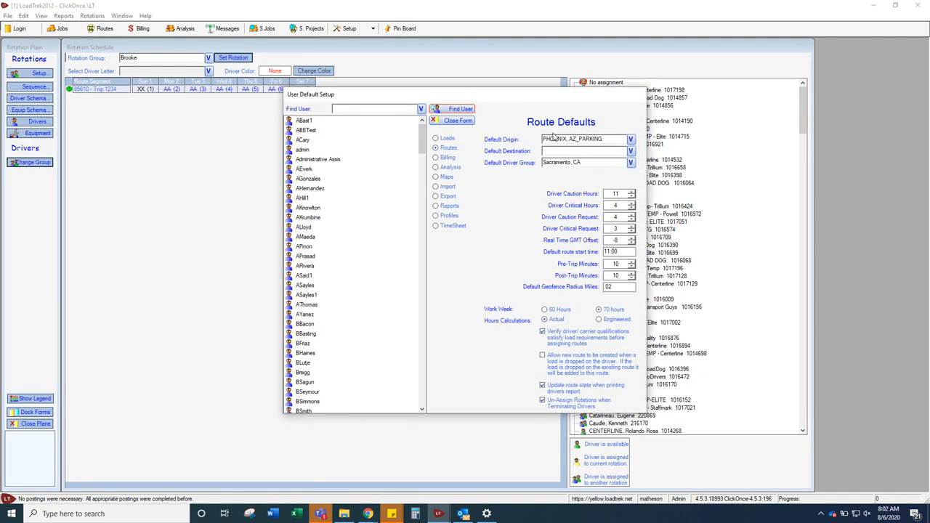
{"action": "left_click", "coordinate": [632, 165]}
{"action": "scroll", "coordinate": [589, 178], "scroll_direction": "up", "scroll_amount": 5}
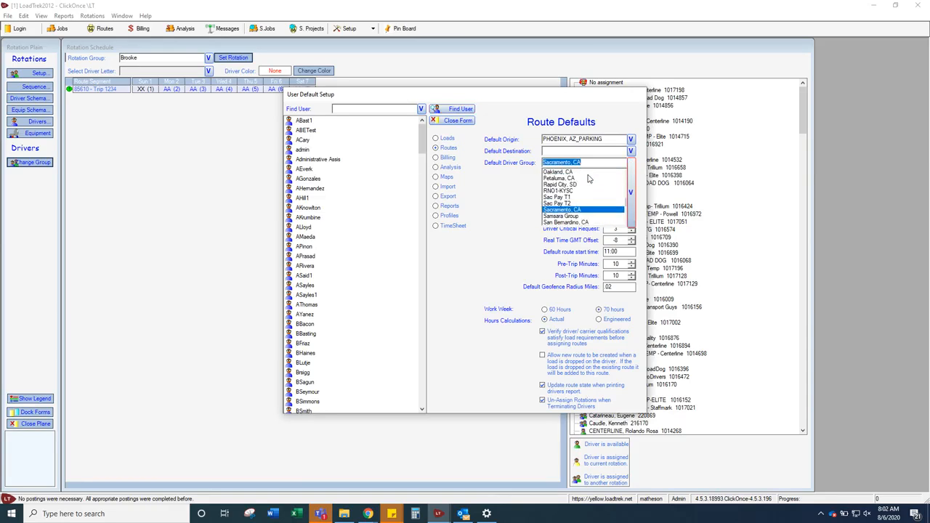
{"action": "scroll", "coordinate": [589, 174], "scroll_direction": "down", "scroll_amount": 3}
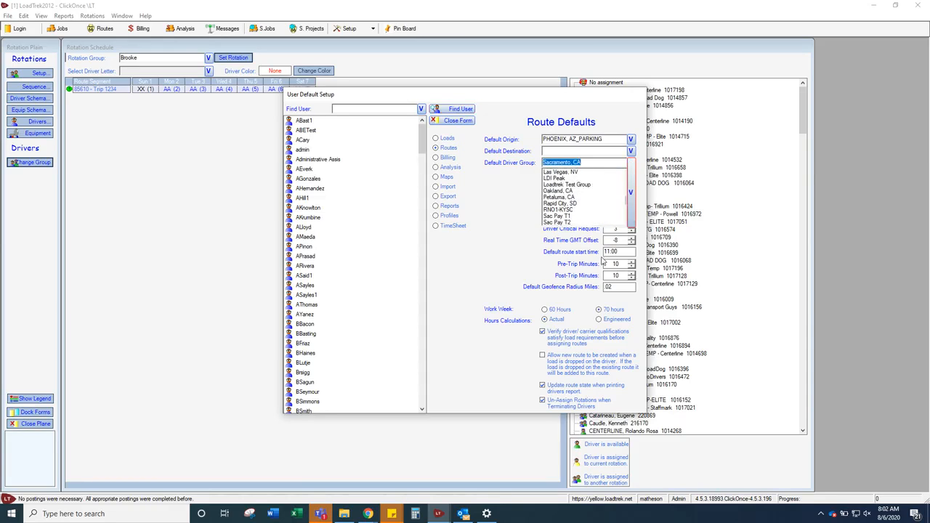
{"action": "left_click", "coordinate": [455, 121]}
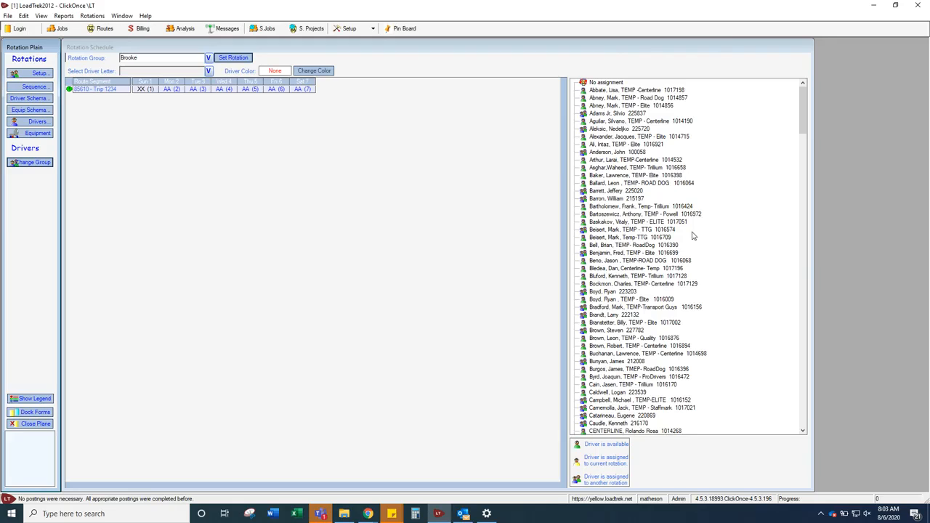
Assign the first available TEMP-Centerline driver in the driver list to the Monday AA slot of Trip 1234
{"action": "scroll", "coordinate": [687, 131], "scroll_direction": "down", "scroll_amount": 4}
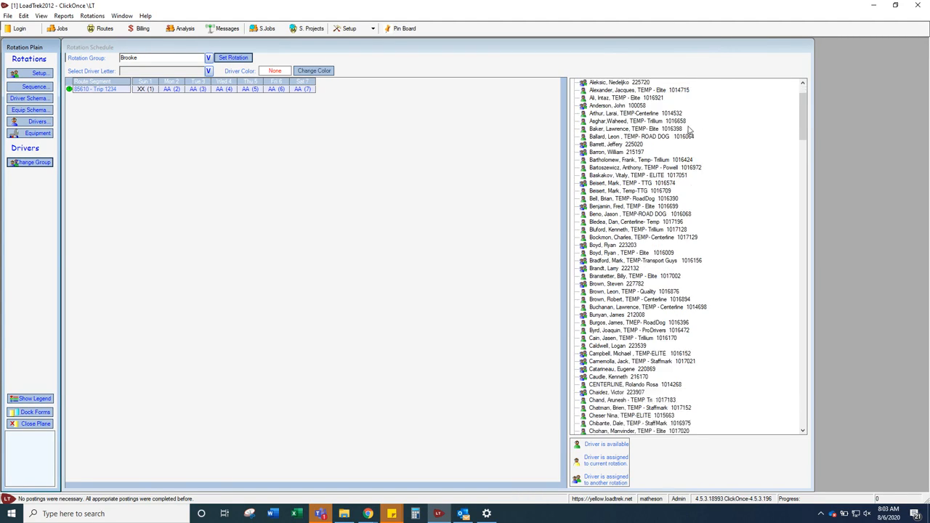
{"action": "scroll", "coordinate": [685, 131], "scroll_direction": "up", "scroll_amount": 4}
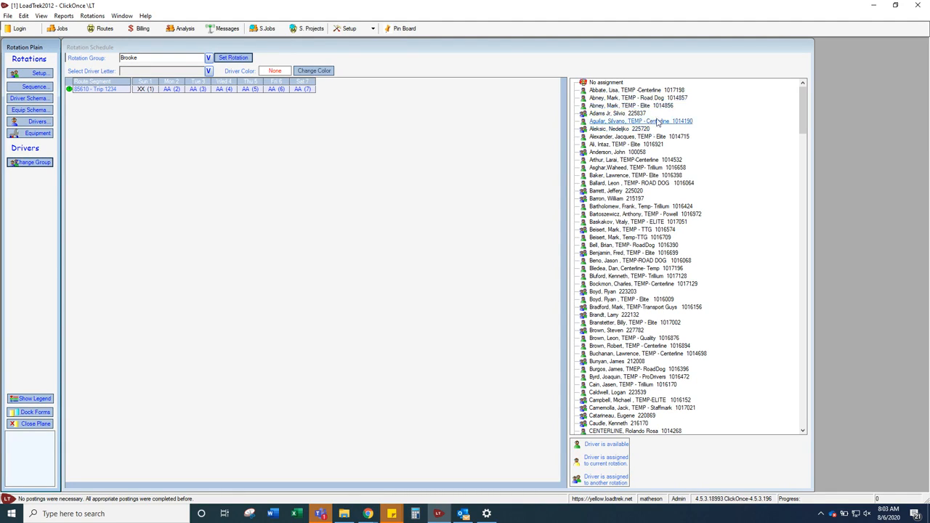
{"action": "left_click", "coordinate": [623, 91]}
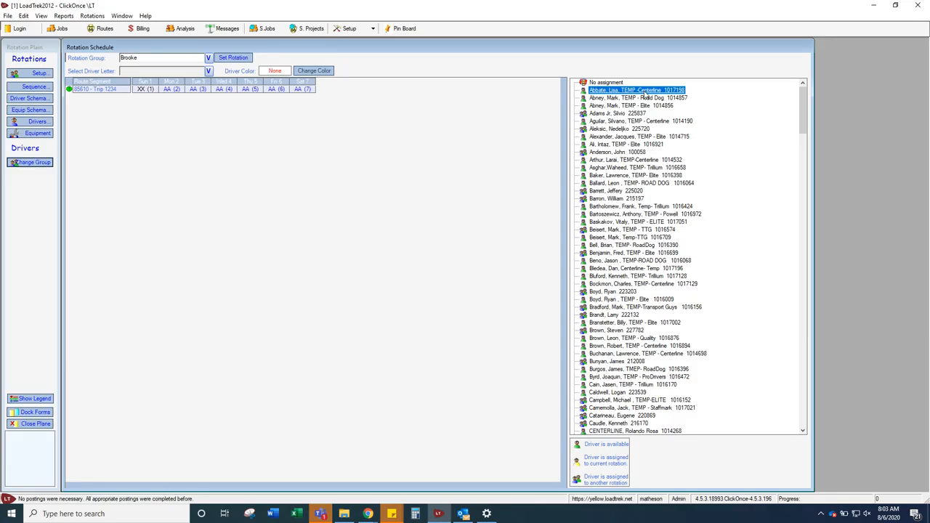
{"action": "left_click_drag", "start_coordinate": [645, 95], "coordinate": [171, 88]}
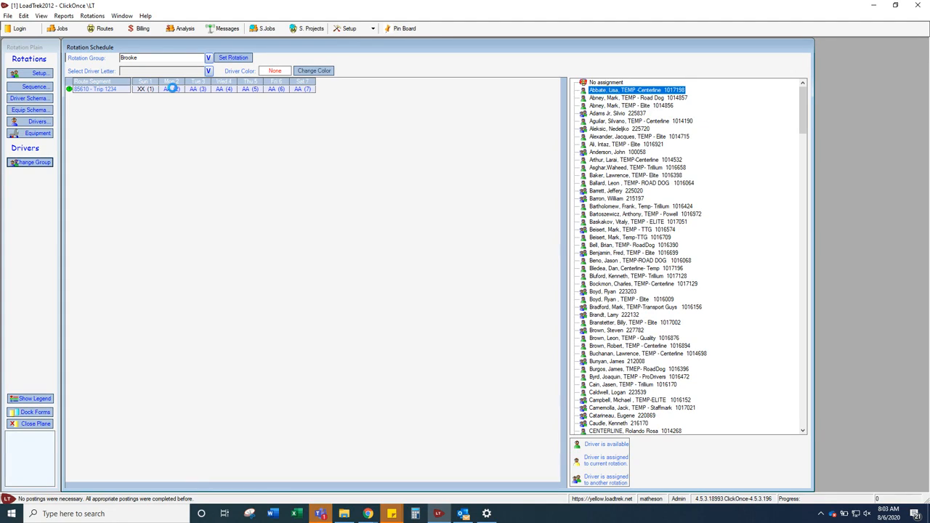